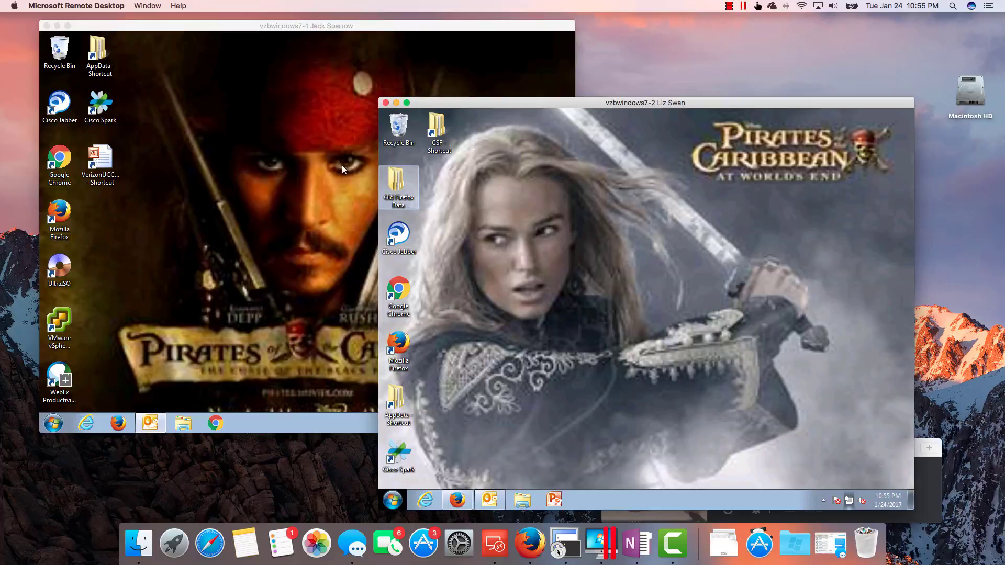
Bring the organizer's remote desktop forward and restore its Outlook Calendar for January 24, 2017
left_click(298, 31)
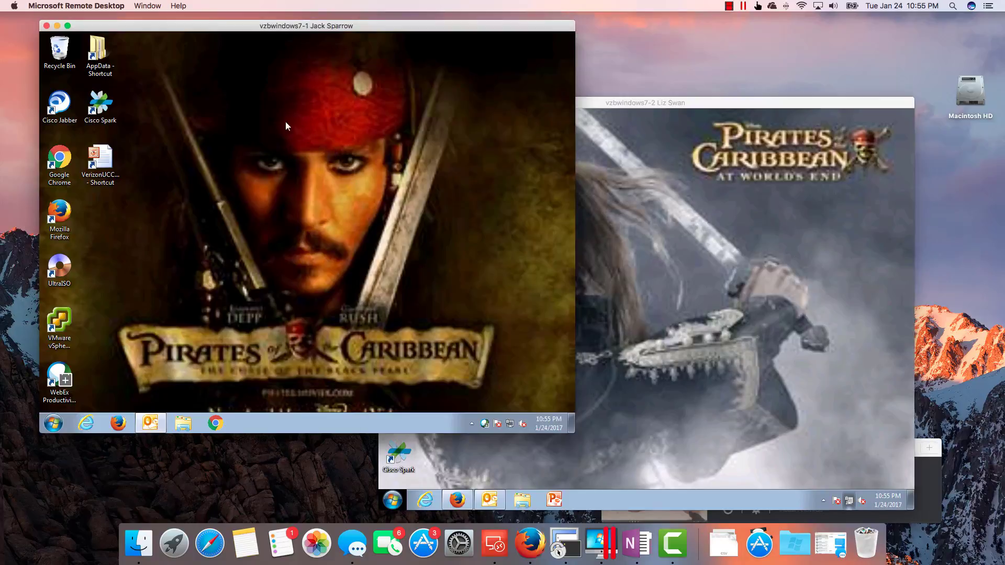
left_click(662, 104)
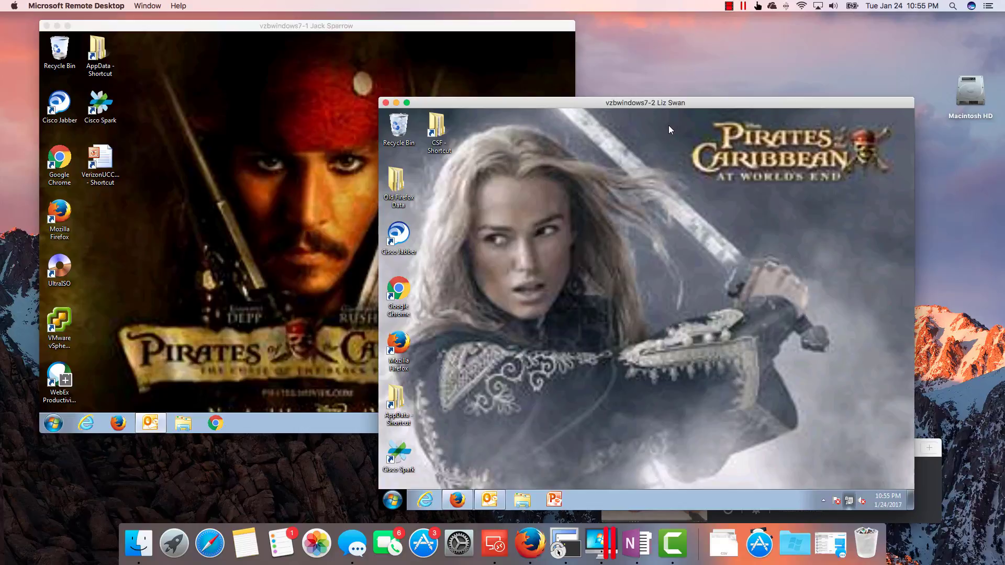
left_click(250, 174)
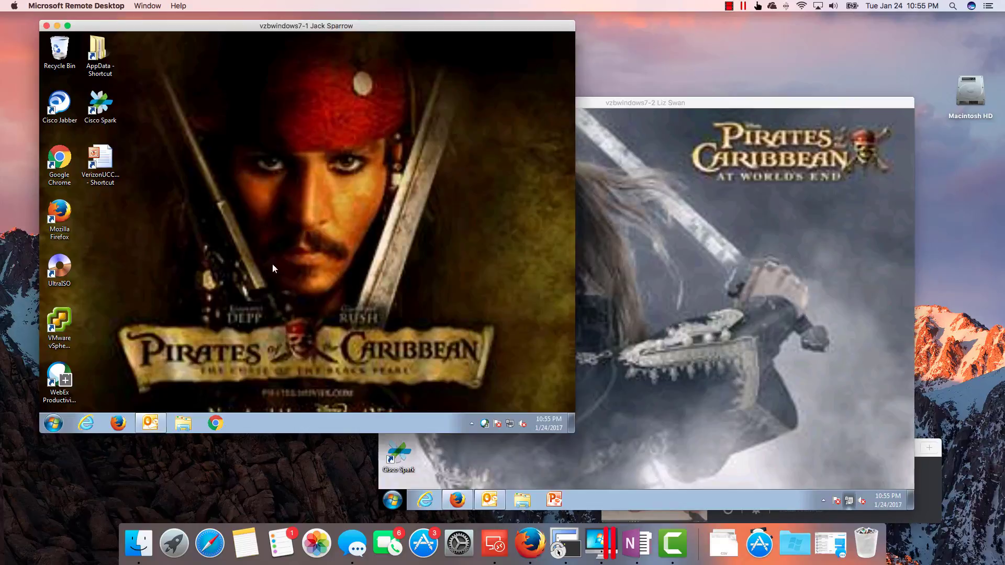
left_click(151, 423)
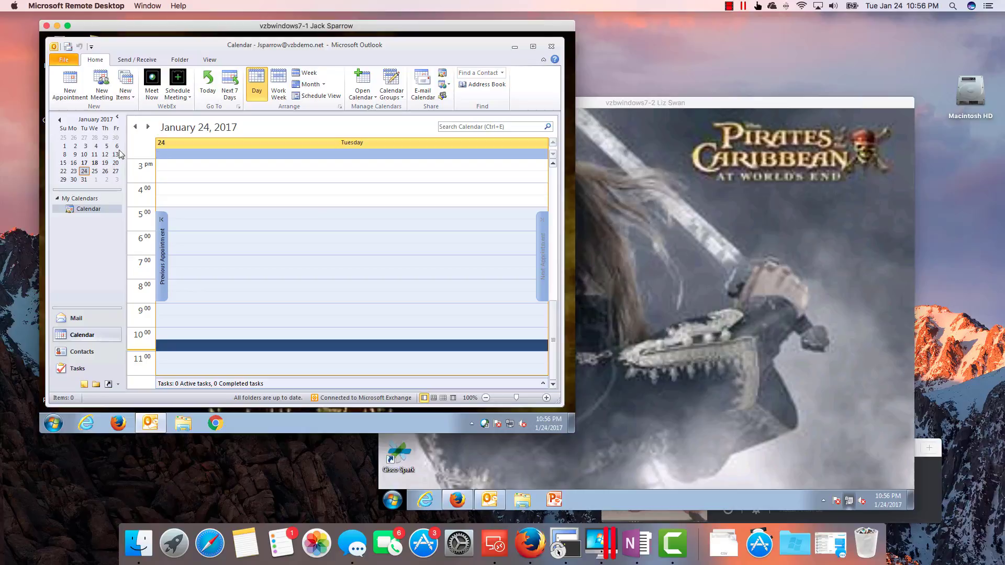
left_click(103, 92)
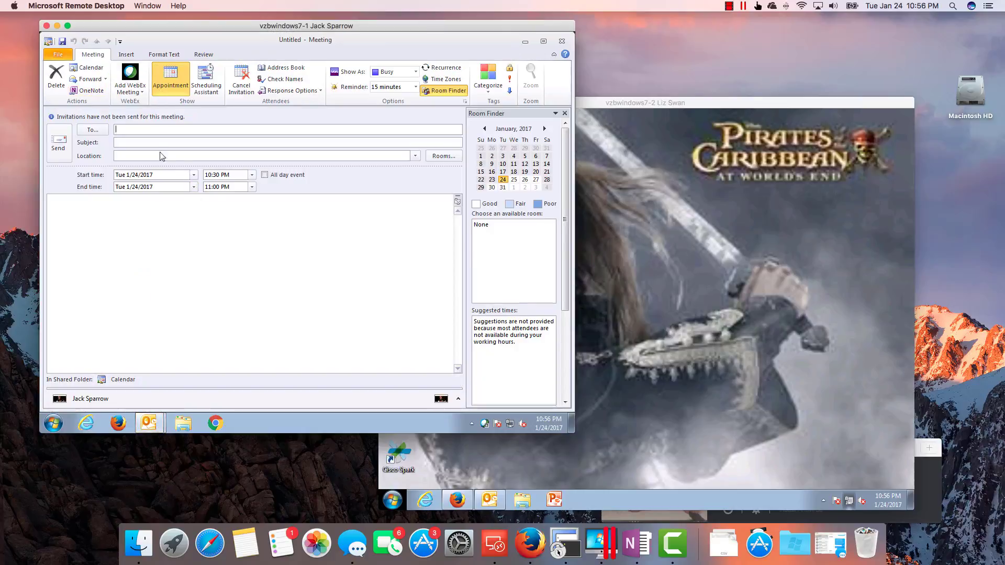
type("ell")
key("Return")
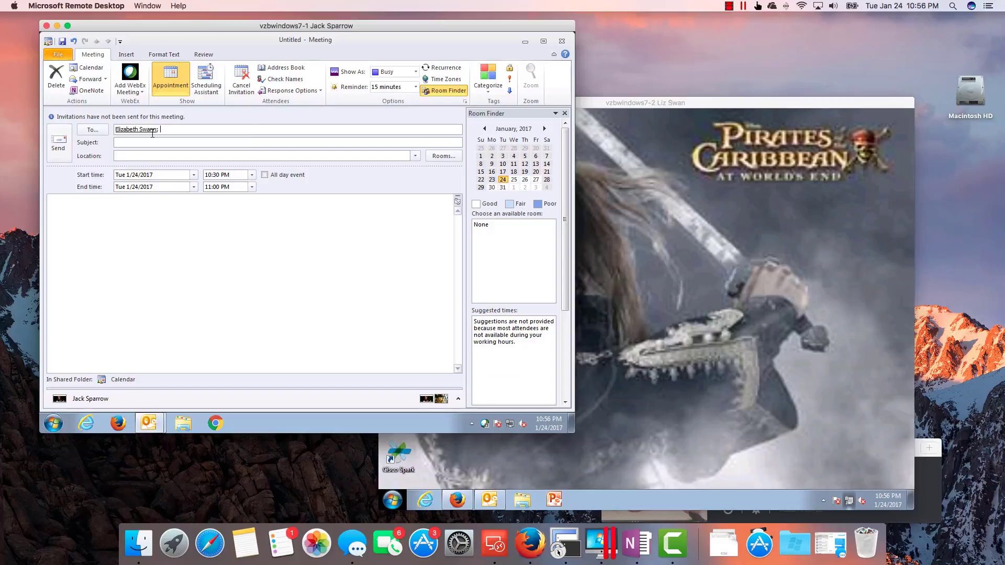
key("Tab")
type("REvie")
type("ew")
type(" Preso for cust")
type("omer X")
key("Tab")
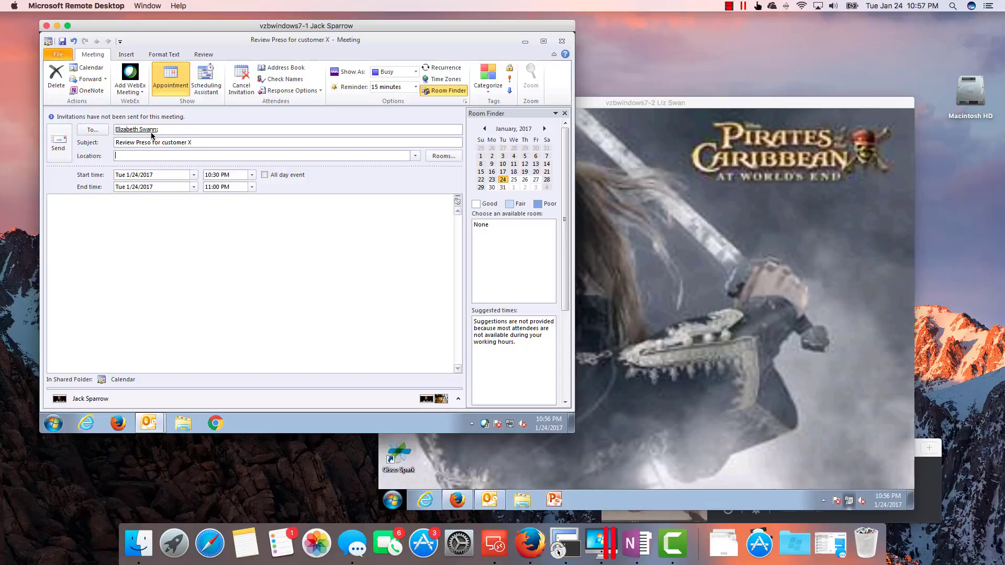
type("@webex")
Write a body note starting 'Just need' about meeting asap, then send the invitation
left_click(111, 220)
type("Just need to meet asap")
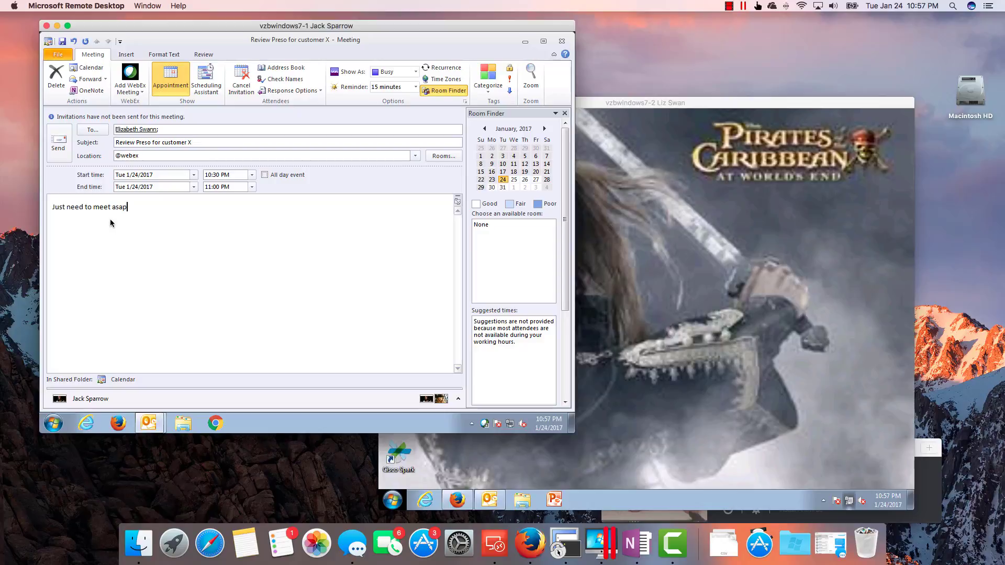
left_click(58, 140)
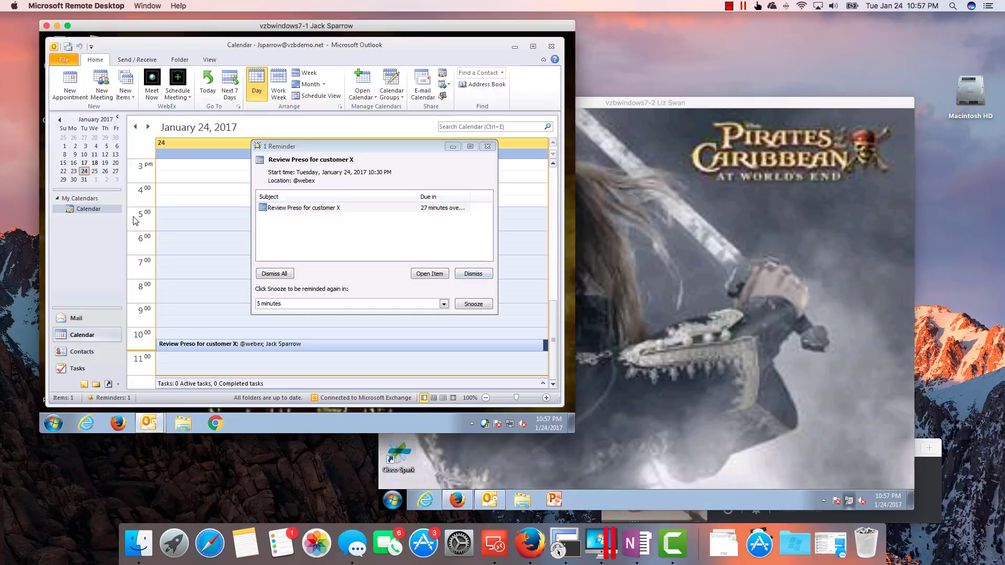
On the invitee's machine, open the invitation from the Inbox and accept it, sending the response now
left_click(659, 212)
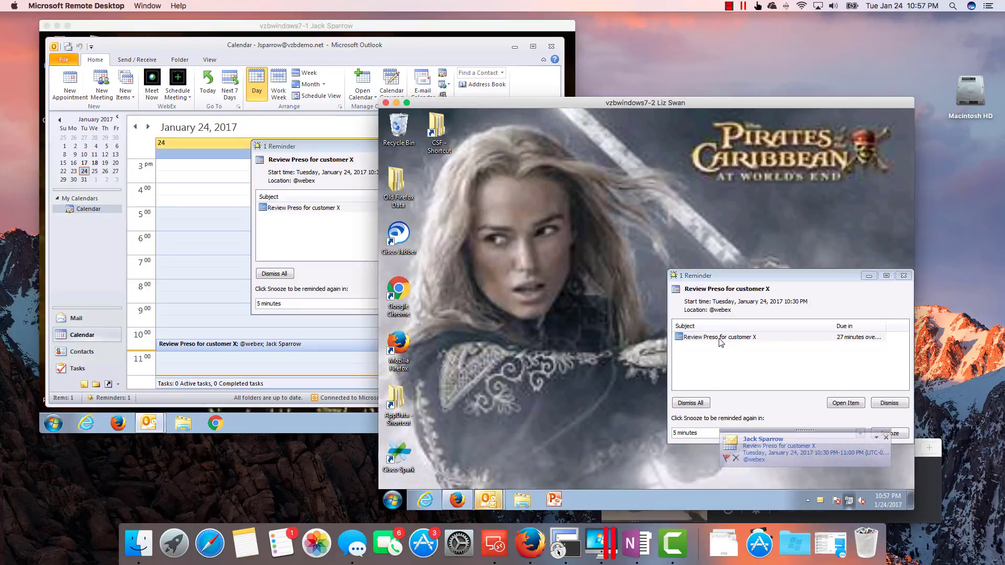
mouse_move(492, 505)
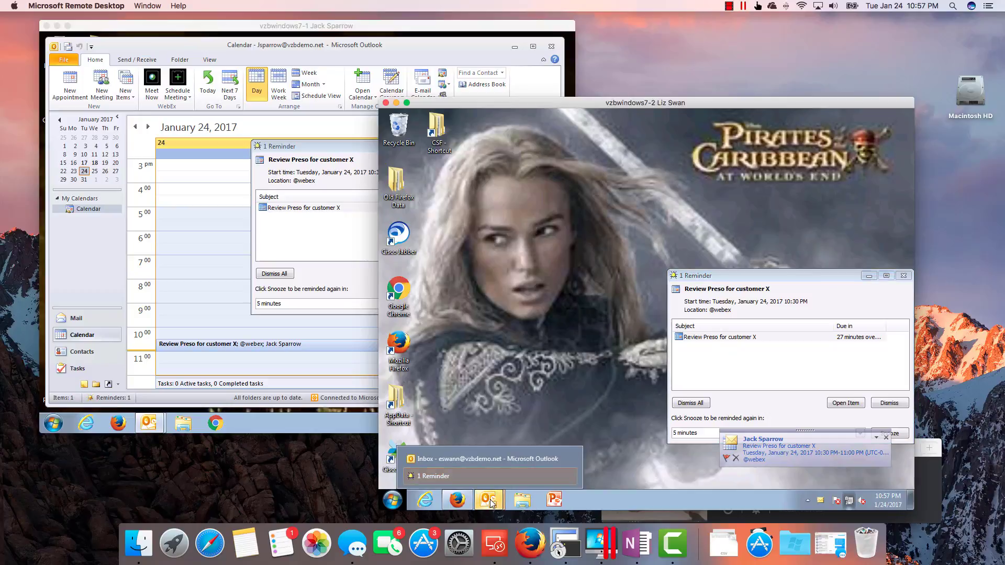
left_click(492, 460)
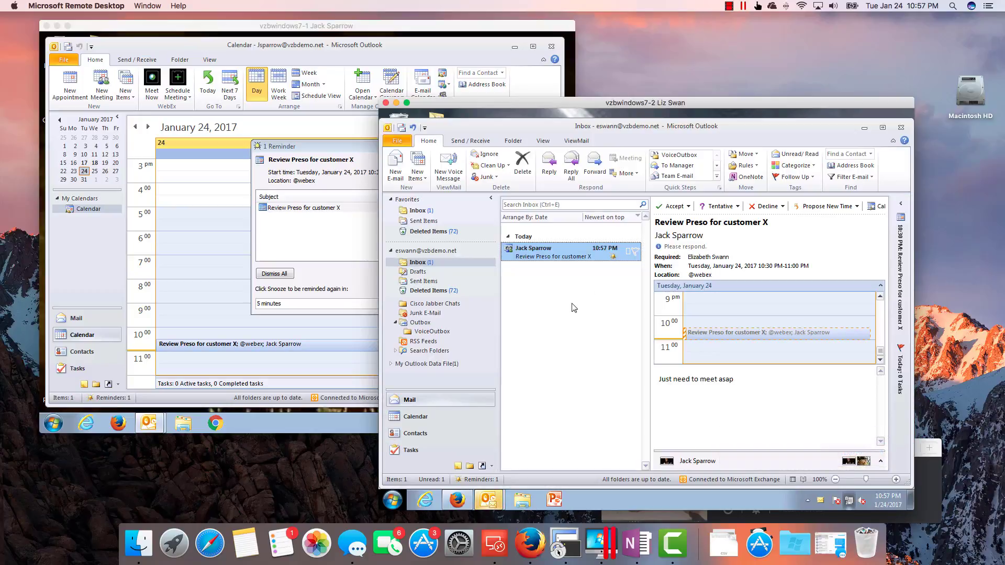
double_click(572, 256)
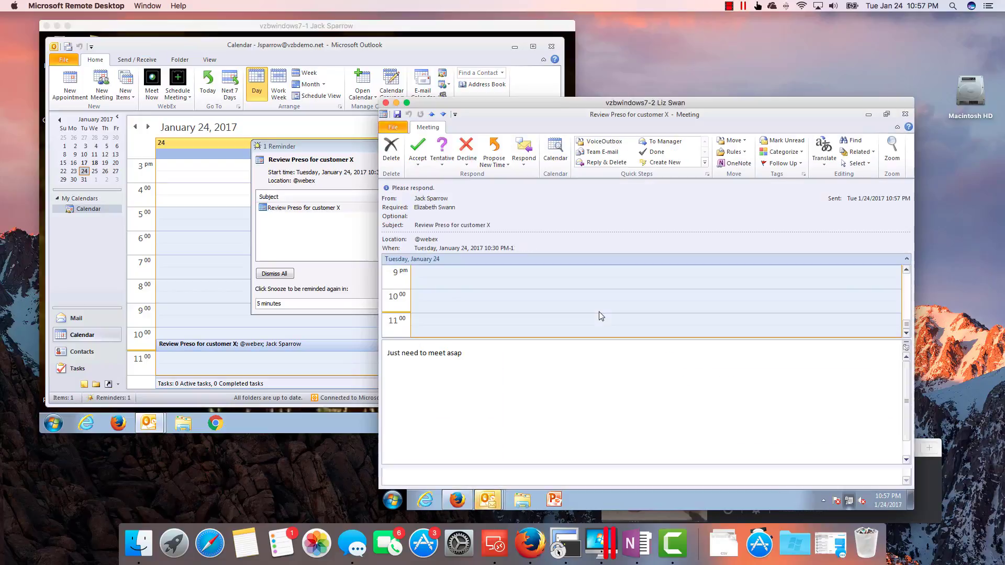
left_click(419, 162)
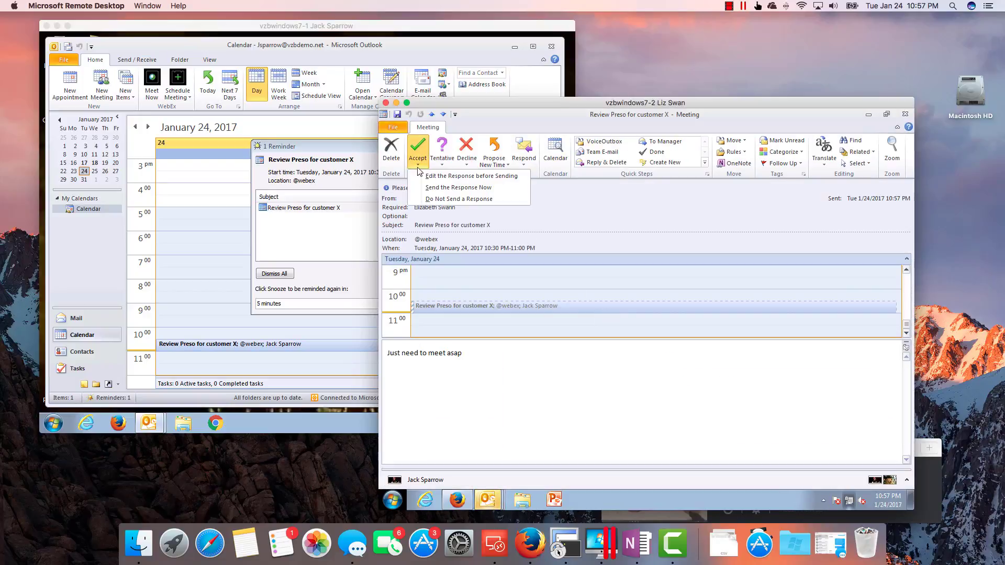
left_click(440, 187)
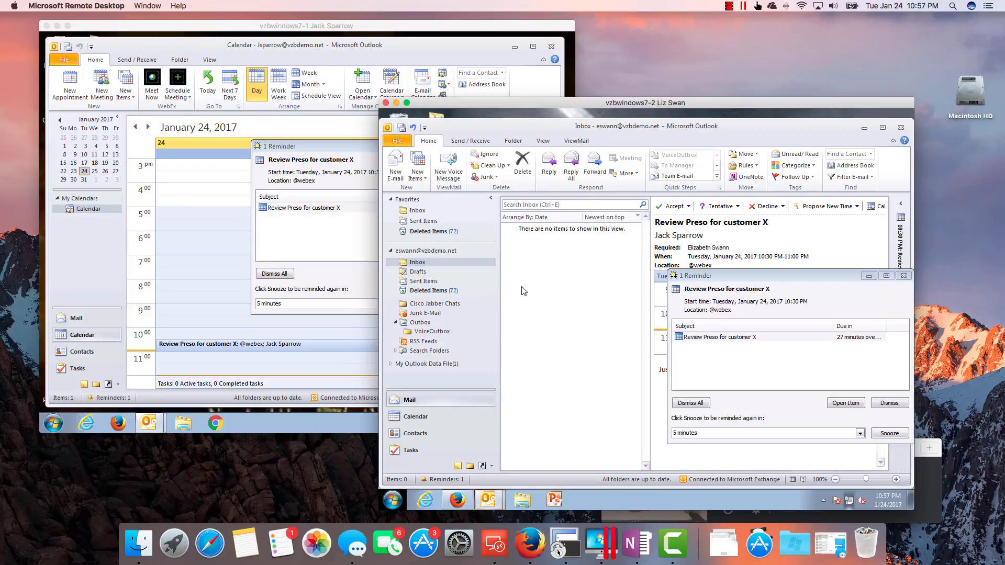
Snooze the meeting reminders on both the invitee's and the organizer's desktops
left_click(874, 436)
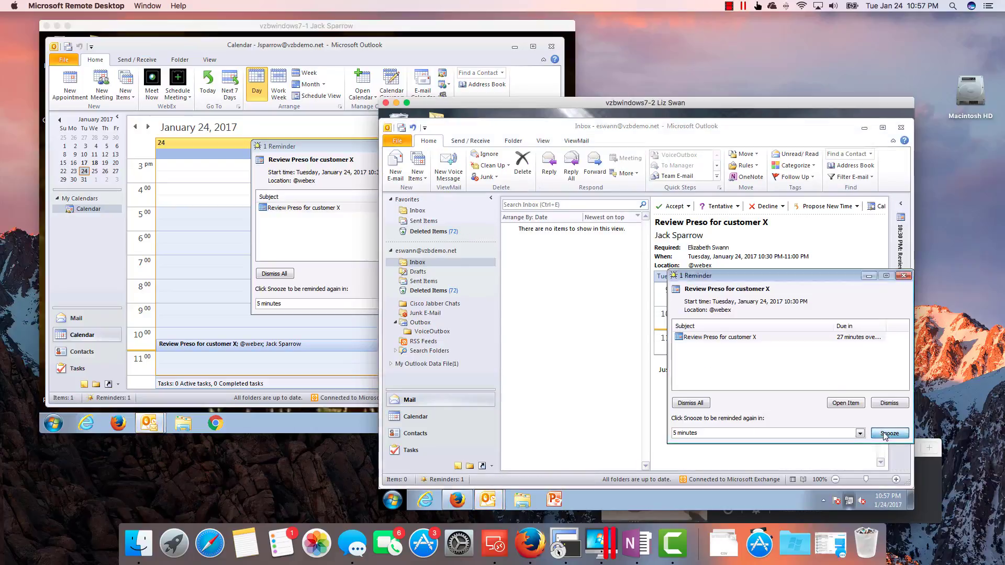
left_click(363, 267)
left_click(465, 303)
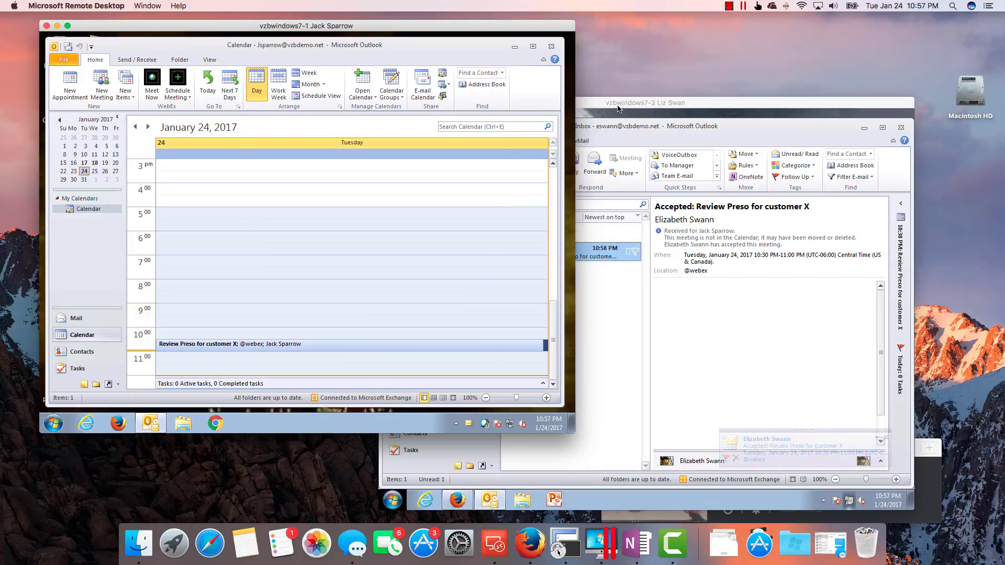
Preview the Review Preso request in the invitee's inbox, scrolling through its WebEx Personal Room link
left_click(638, 107)
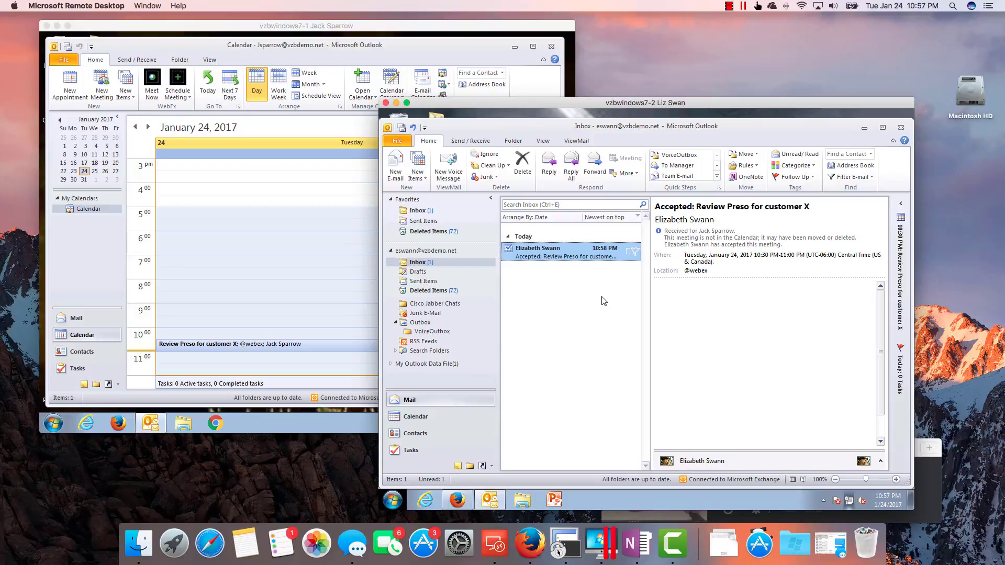
left_click(422, 211)
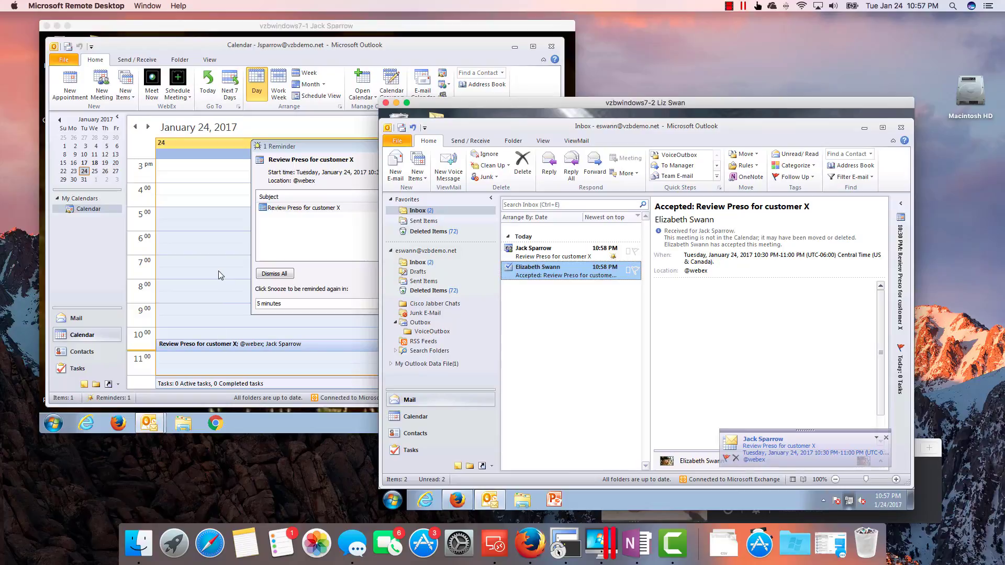
left_click(550, 258)
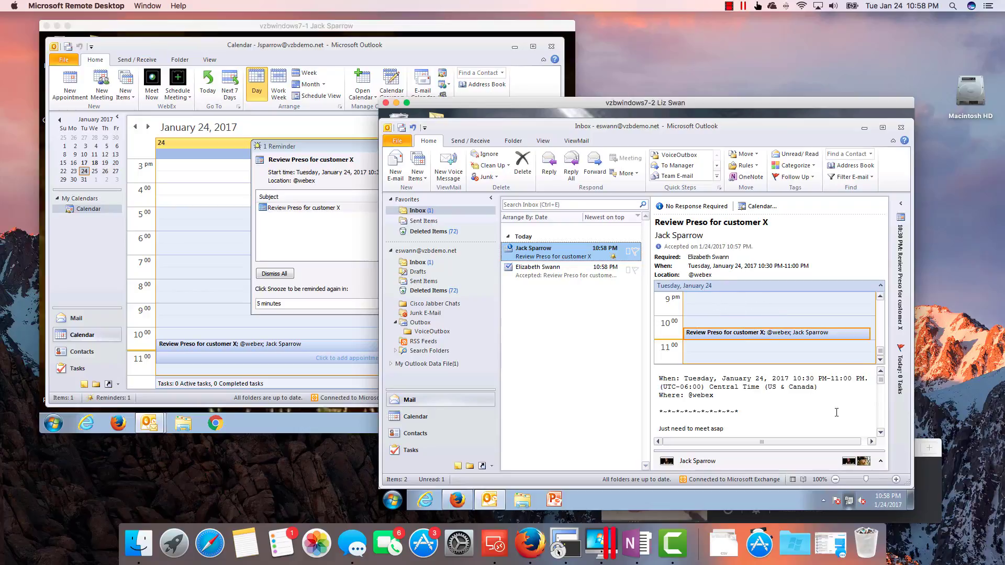
scroll(819, 412, "down", 5)
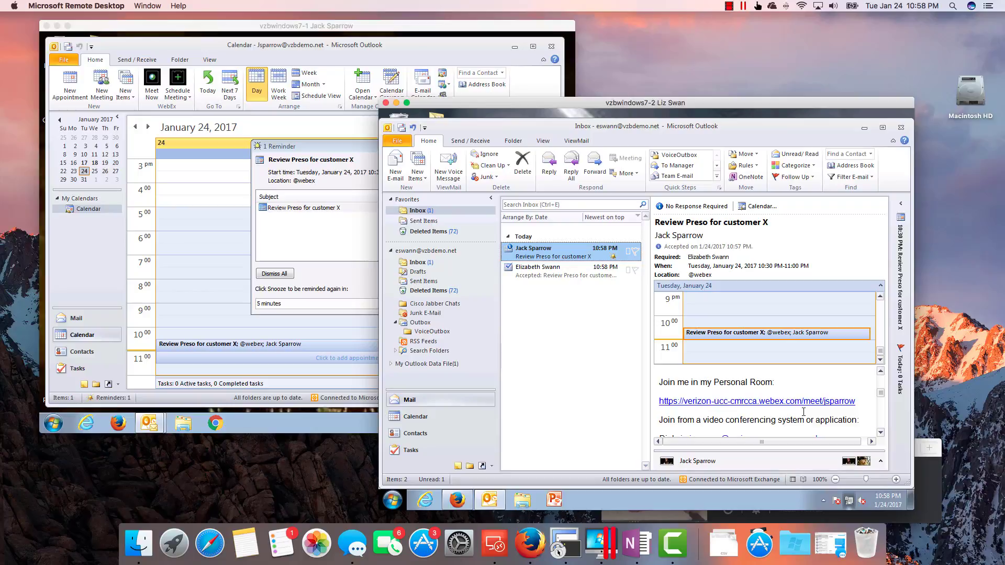
scroll(803, 412, "up", 3)
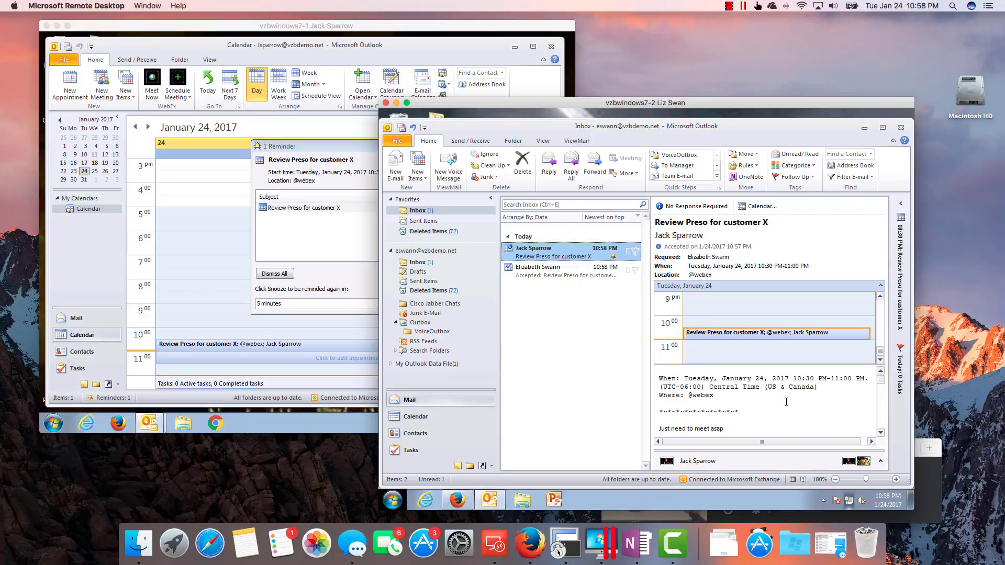
left_click(248, 257)
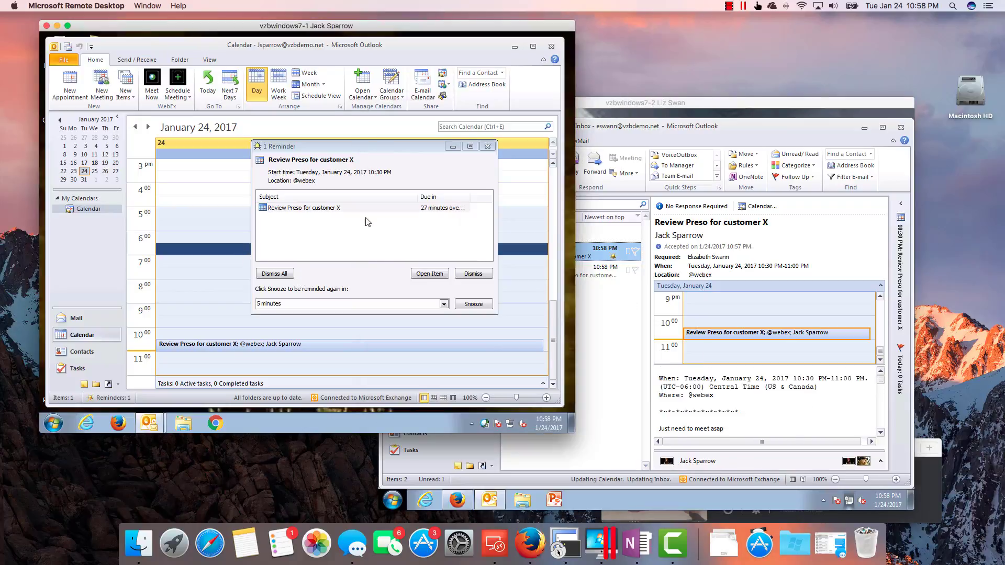
double_click(257, 345)
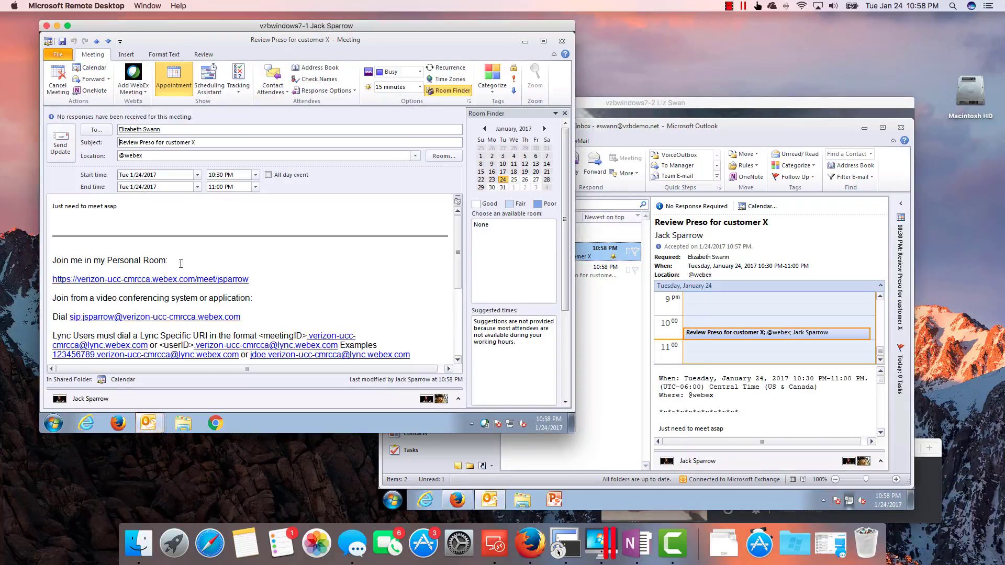
left_click_drag(53, 259, 250, 298)
left_click(256, 273)
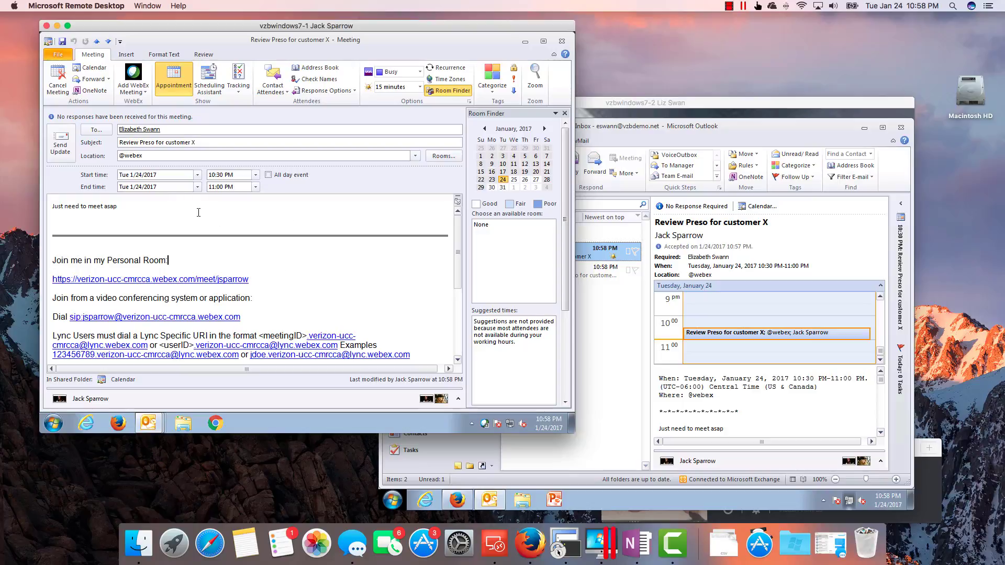
double_click(152, 156)
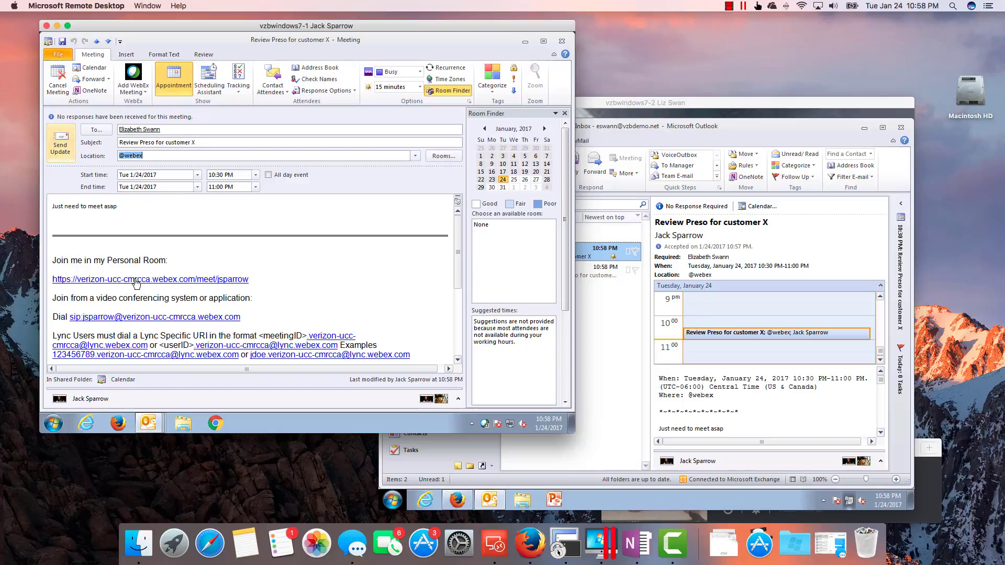
left_click(175, 222)
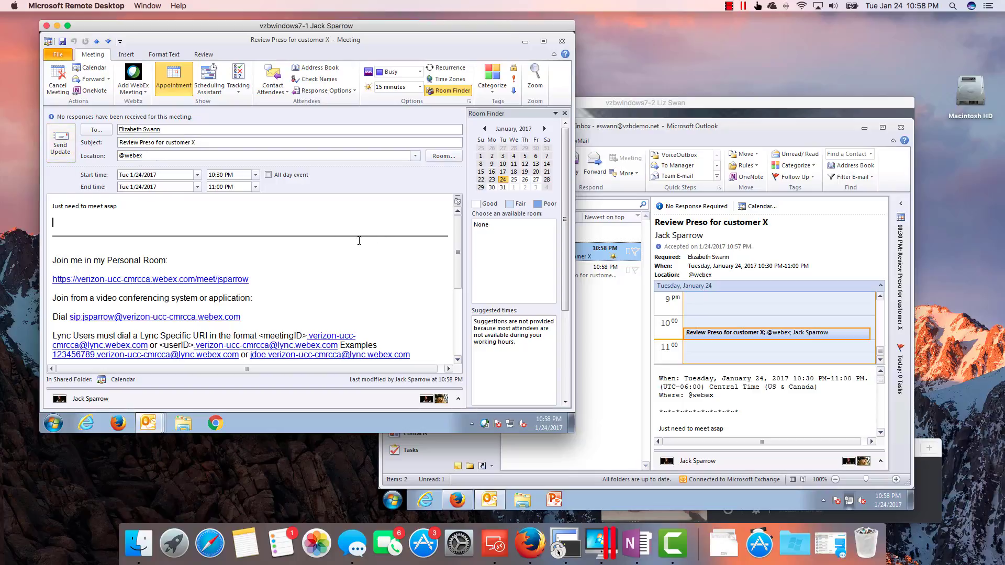
left_click(203, 284)
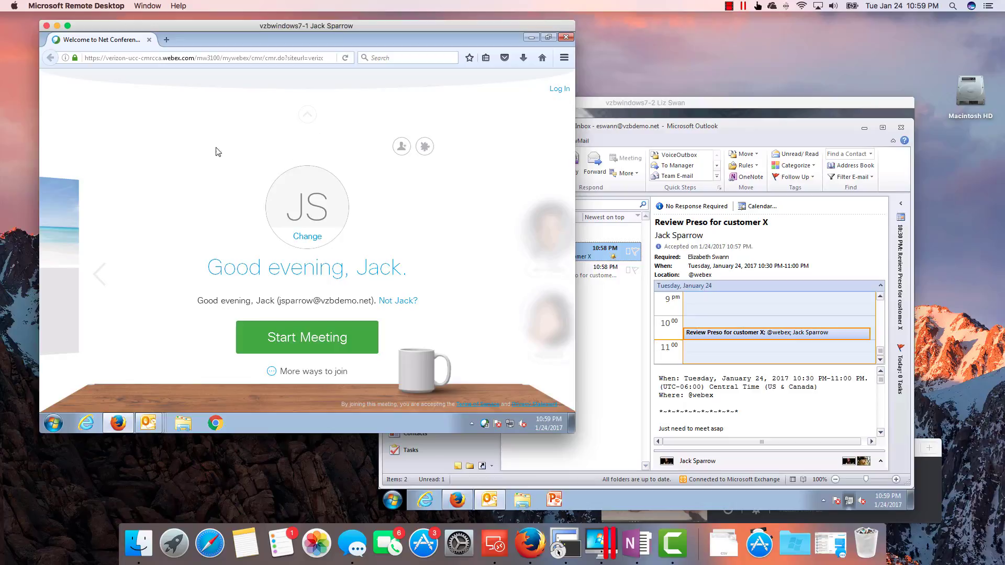
left_click(565, 37)
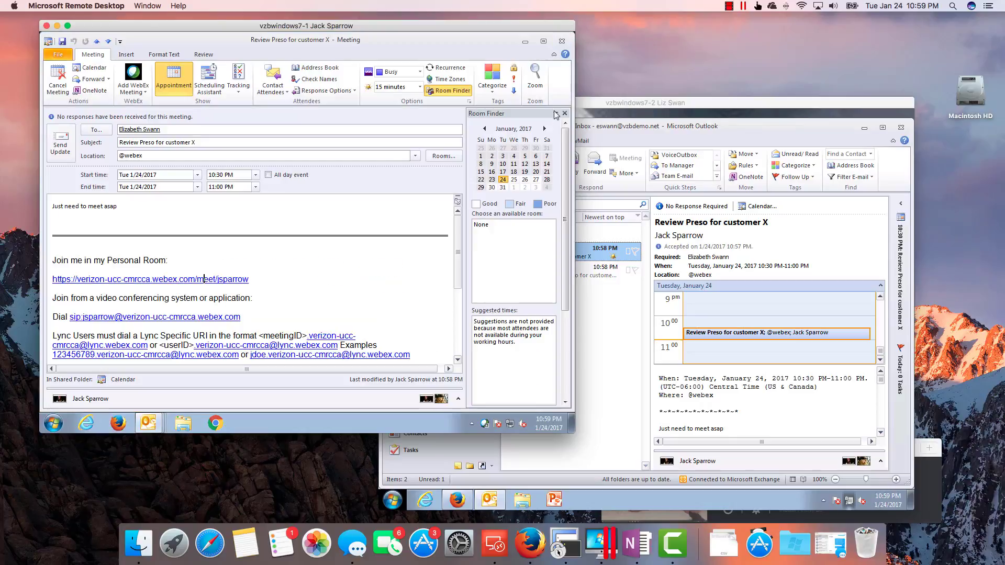
Open the invitee's Review Preso meeting from the January 24 calendar, review its body, and close it
double_click(735, 337)
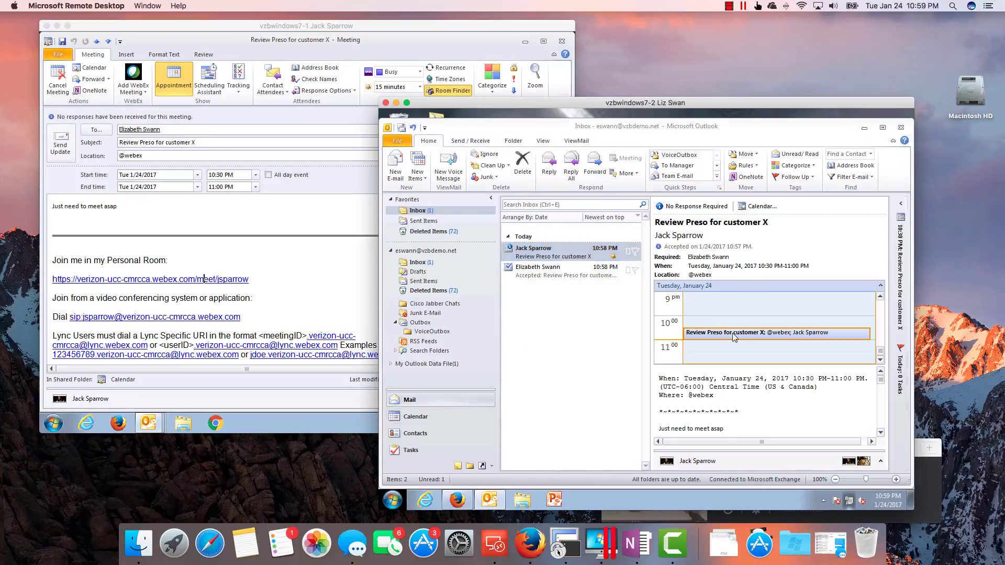
double_click(603, 397)
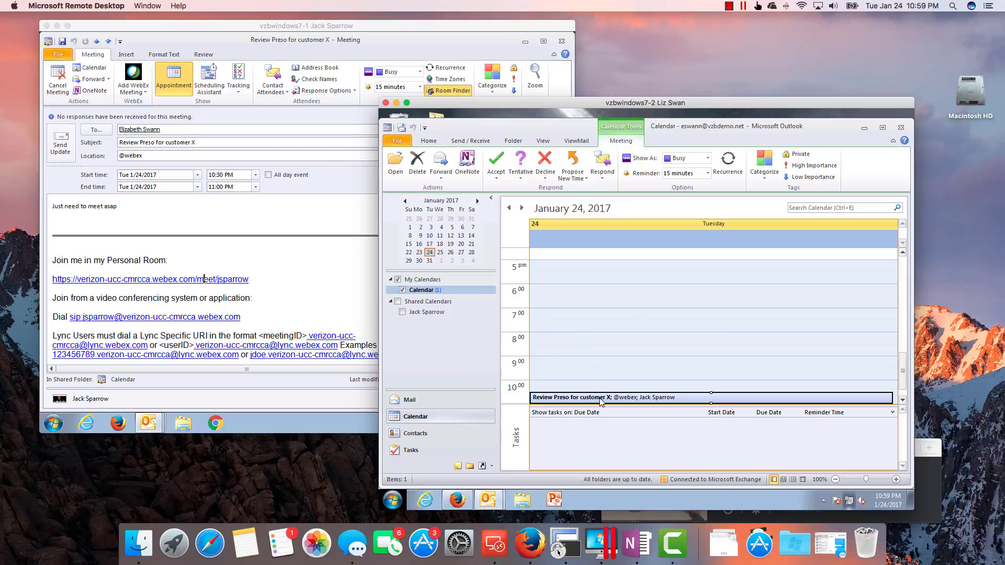
scroll(569, 357, "down", 4)
scroll(570, 357, "up", 2)
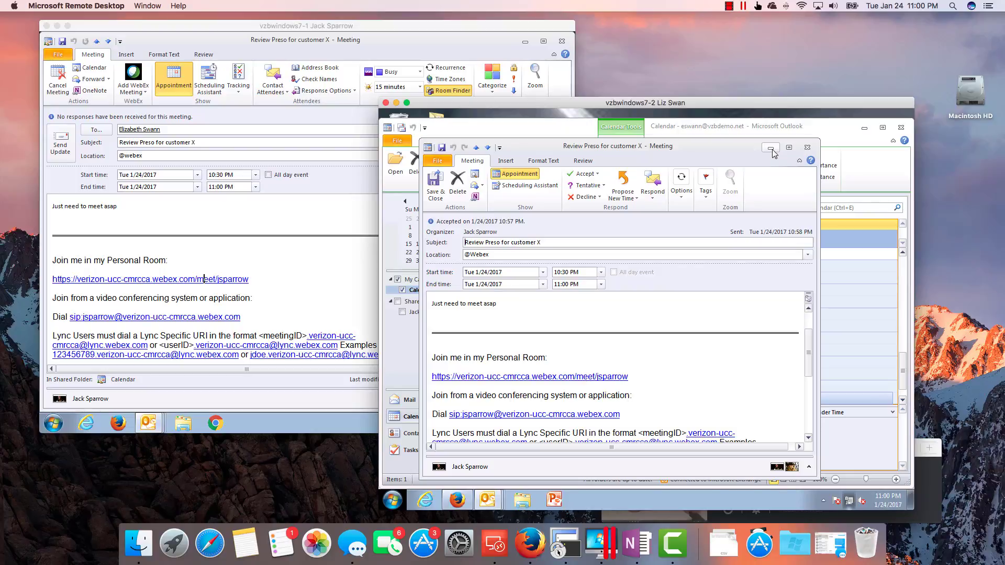
left_click(807, 148)
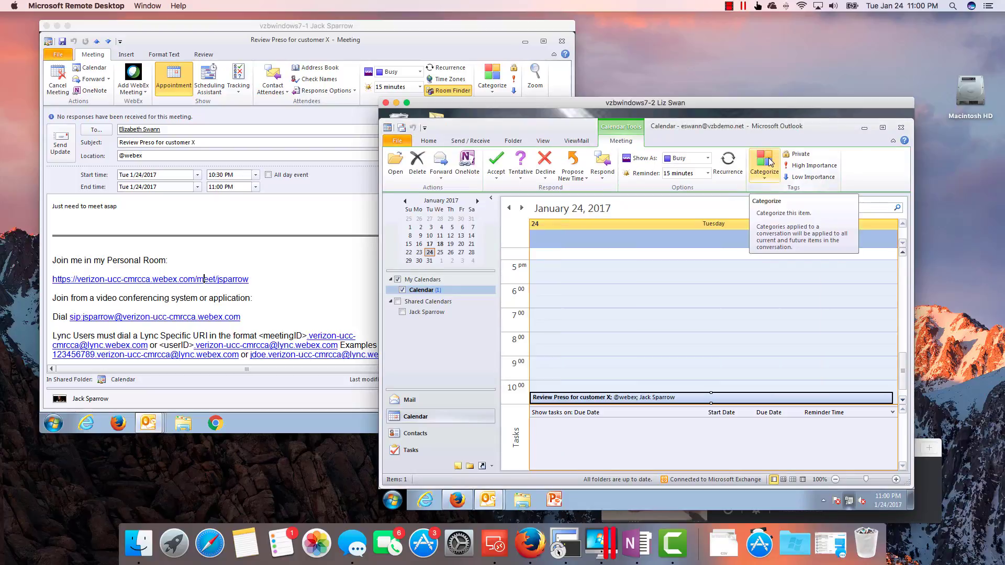